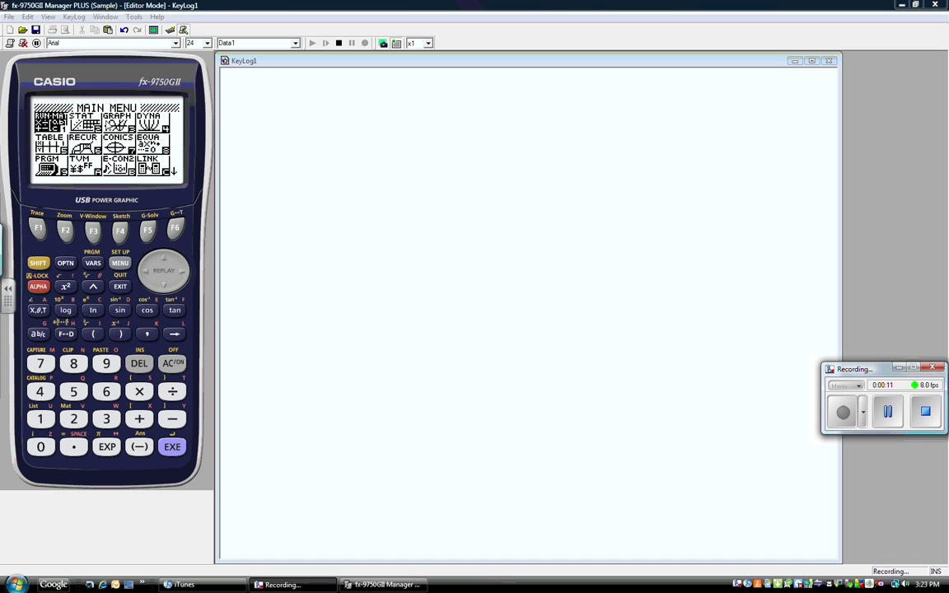
Step: Move the main-menu selection two places right onto GRAPH
{"action": "left_click", "coordinate": [183, 273]}
{"action": "left_click", "coordinate": [183, 273]}
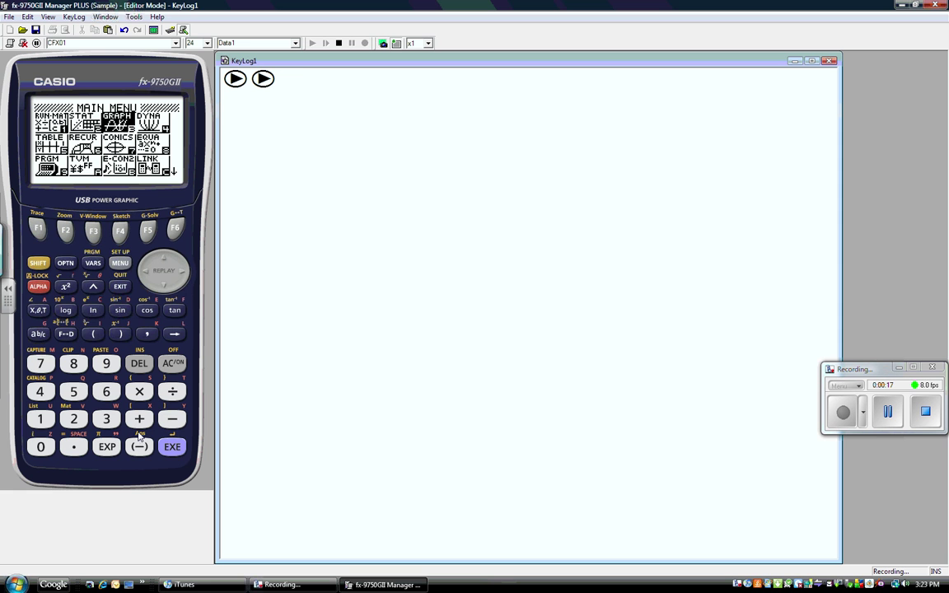
Step: Enter Graph mode and delete the old Y1=2X+6 formula
{"action": "left_click", "coordinate": [175, 448]}
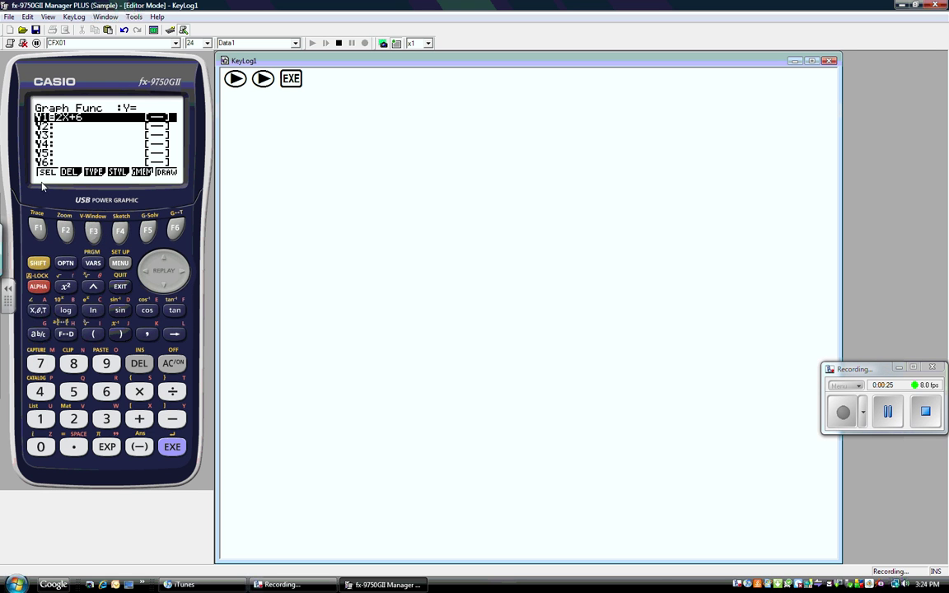
{"action": "left_click", "coordinate": [66, 232]}
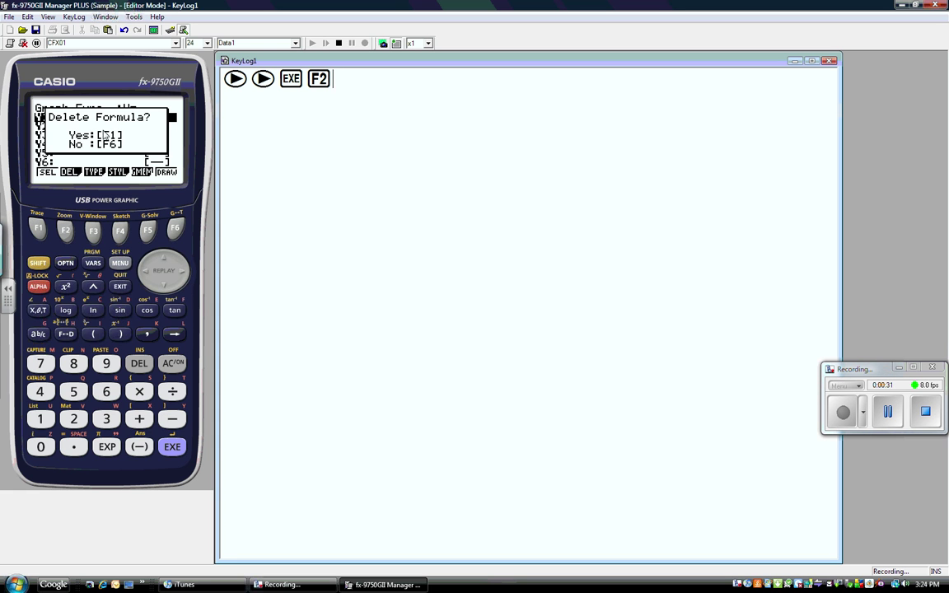
{"action": "left_click", "coordinate": [36, 232]}
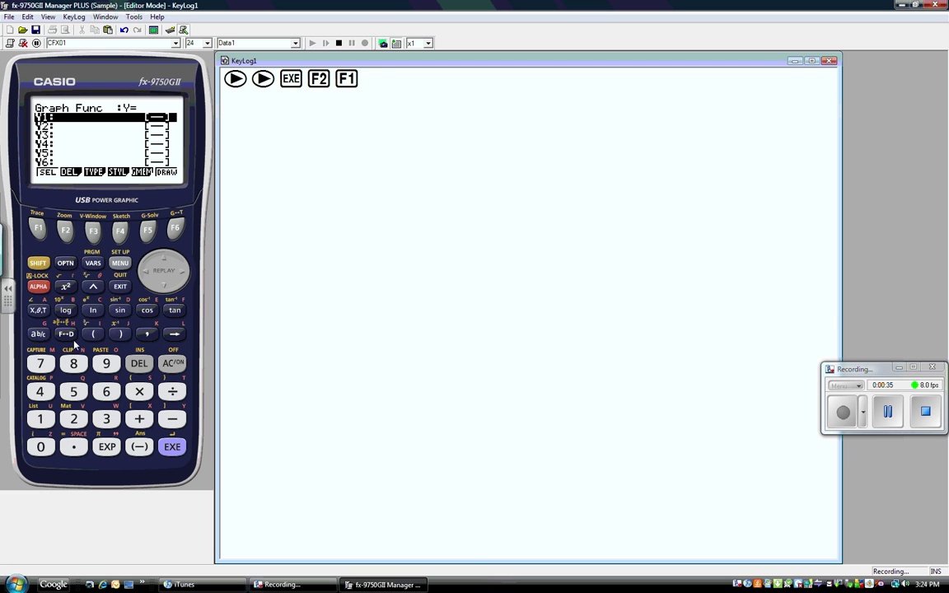
Step: Key in 3X+2 as the new Y1 and store it with EXE
{"action": "left_click", "coordinate": [106, 419]}
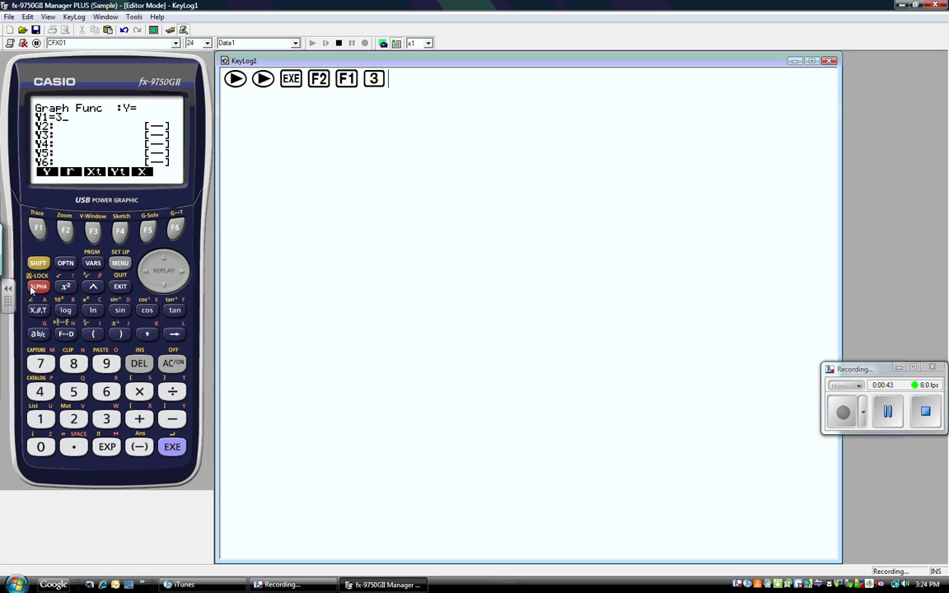
{"action": "key", "text": "alt"}
{"action": "left_click", "coordinate": [139, 419]}
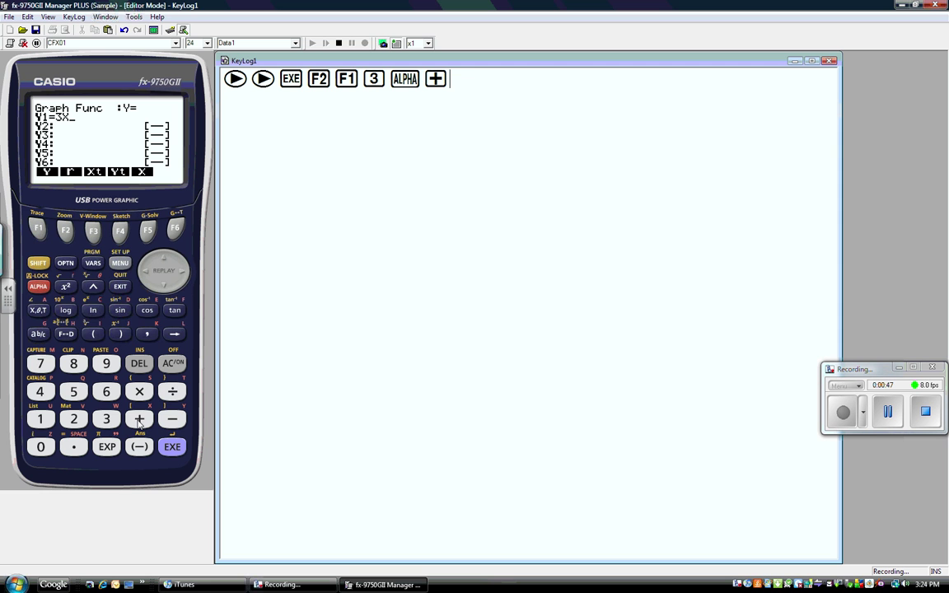
{"action": "left_click", "coordinate": [139, 419]}
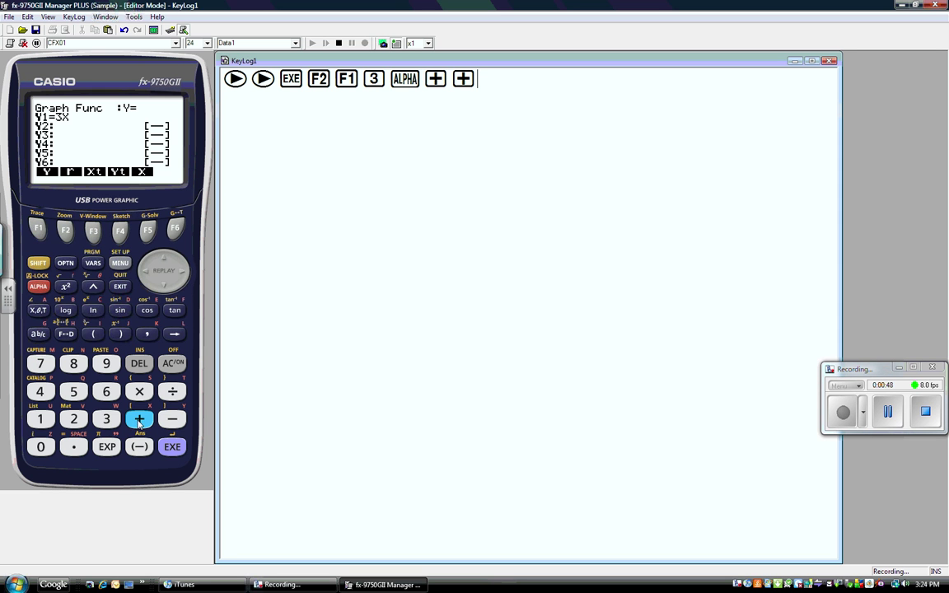
{"action": "left_click", "coordinate": [75, 419]}
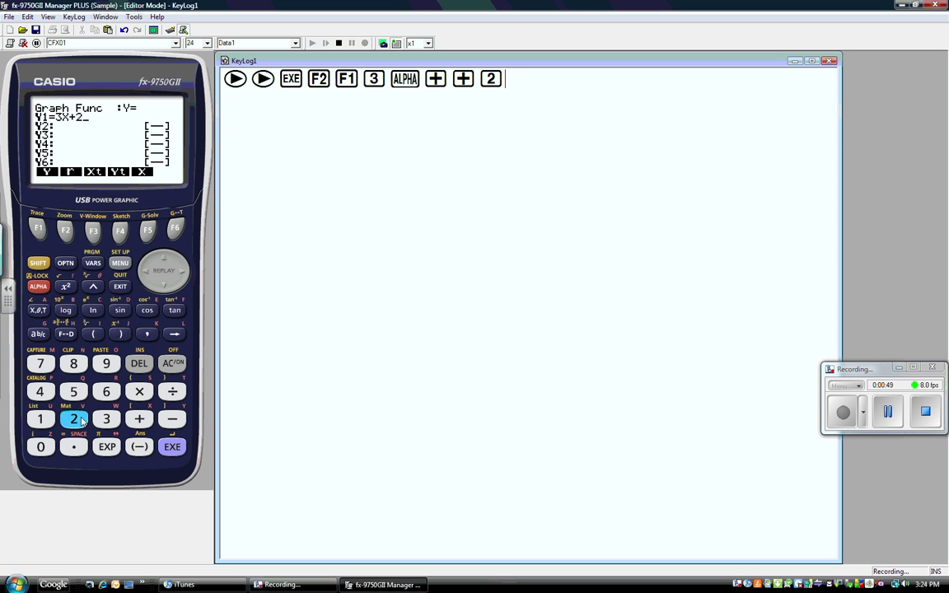
{"action": "left_click", "coordinate": [172, 447]}
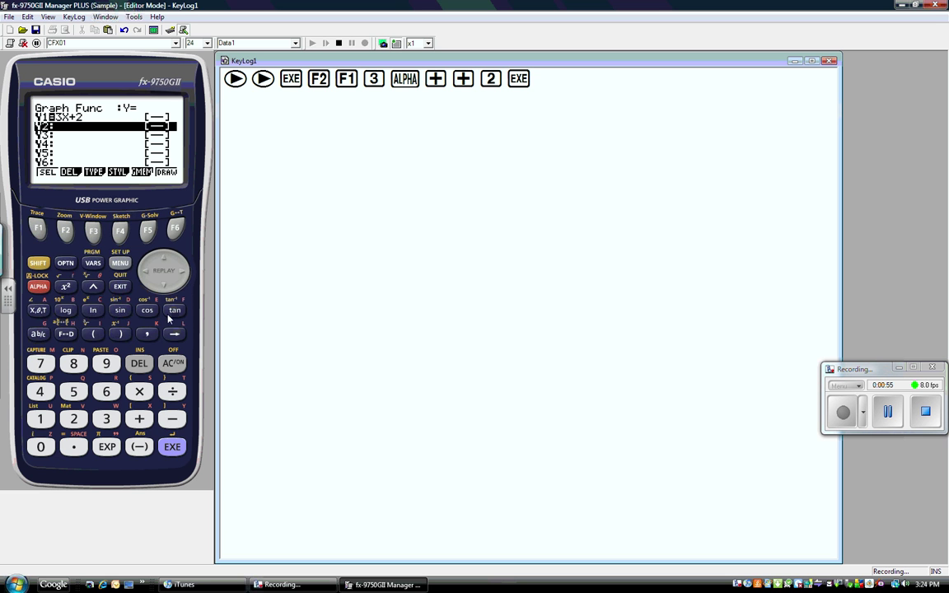
Step: Draw Y1=3X+2 and apply Zoom AUTO to fit the vertical range
{"action": "left_click", "coordinate": [165, 262]}
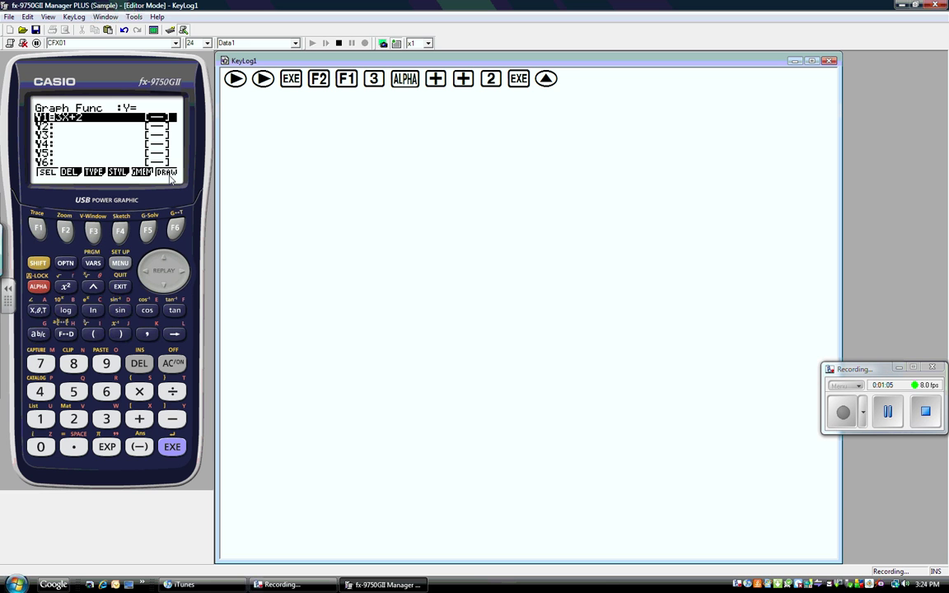
{"action": "left_click", "coordinate": [174, 232]}
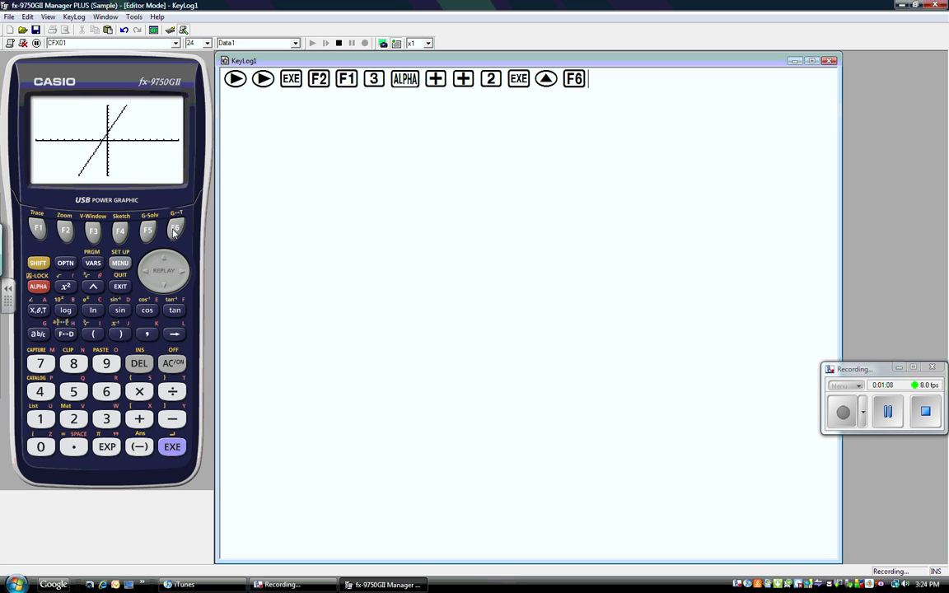
{"action": "left_click", "coordinate": [66, 231]}
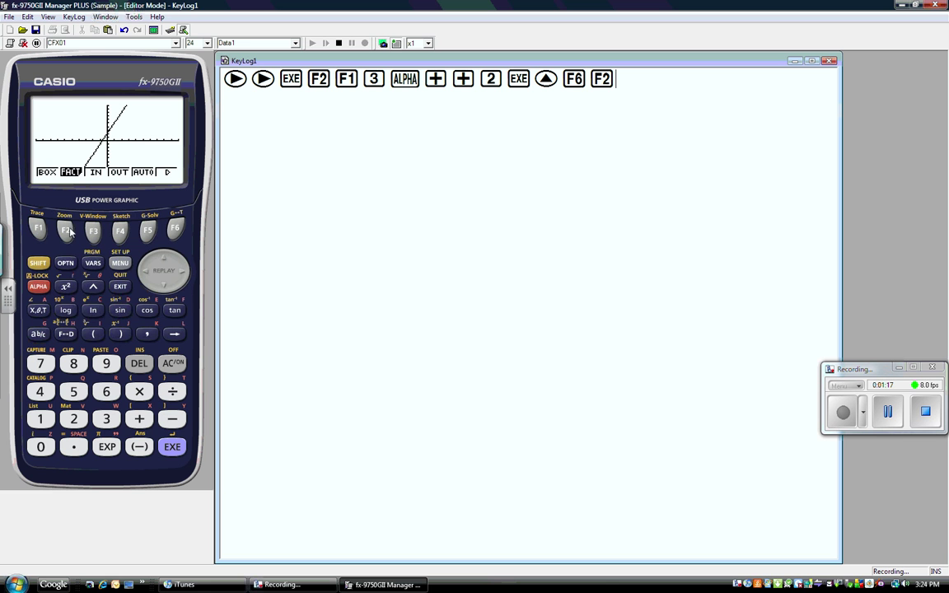
{"action": "left_click", "coordinate": [149, 231]}
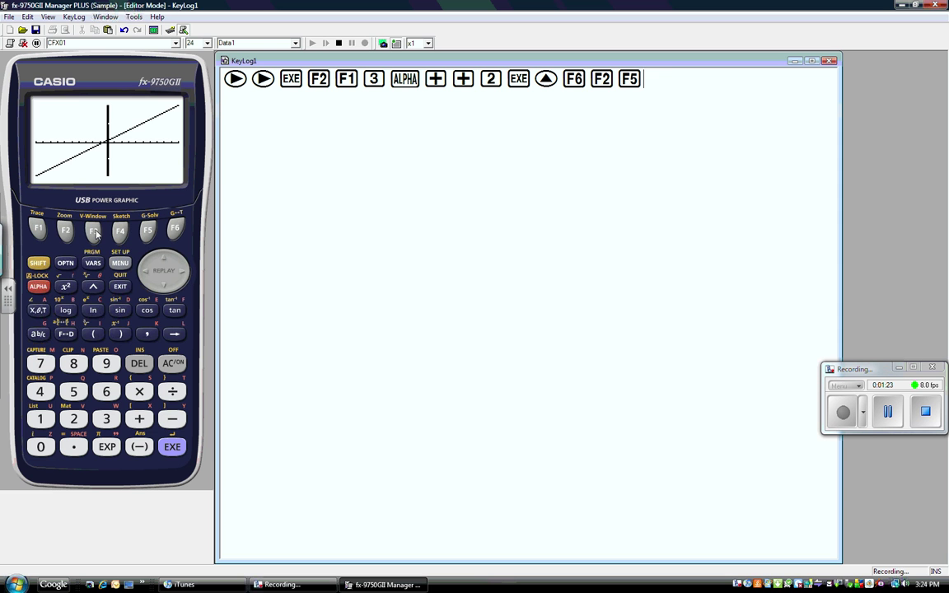
Step: Reset the V-Window to STD, -10 to 10 on both axes, and exit
{"action": "left_click", "coordinate": [95, 232]}
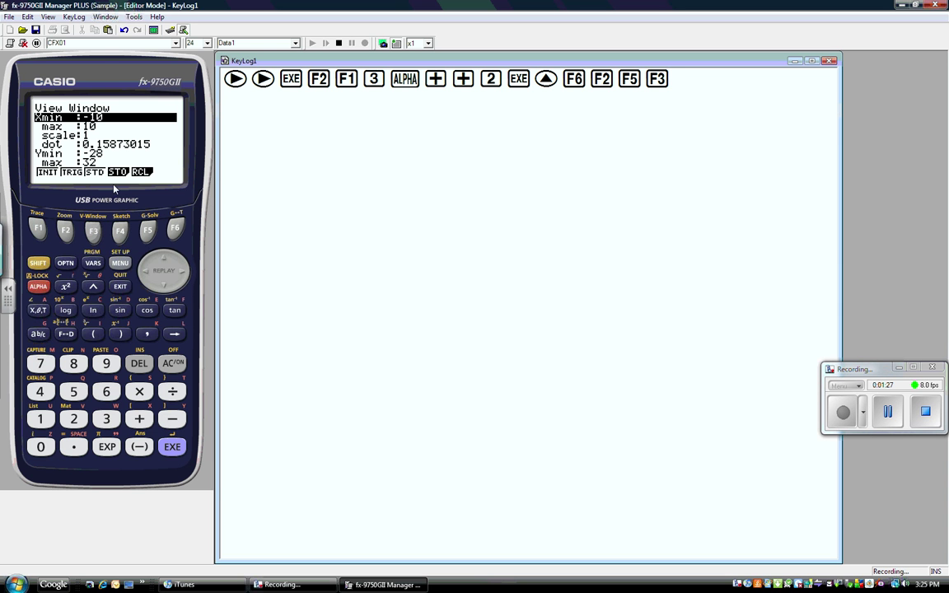
{"action": "left_click", "coordinate": [96, 232]}
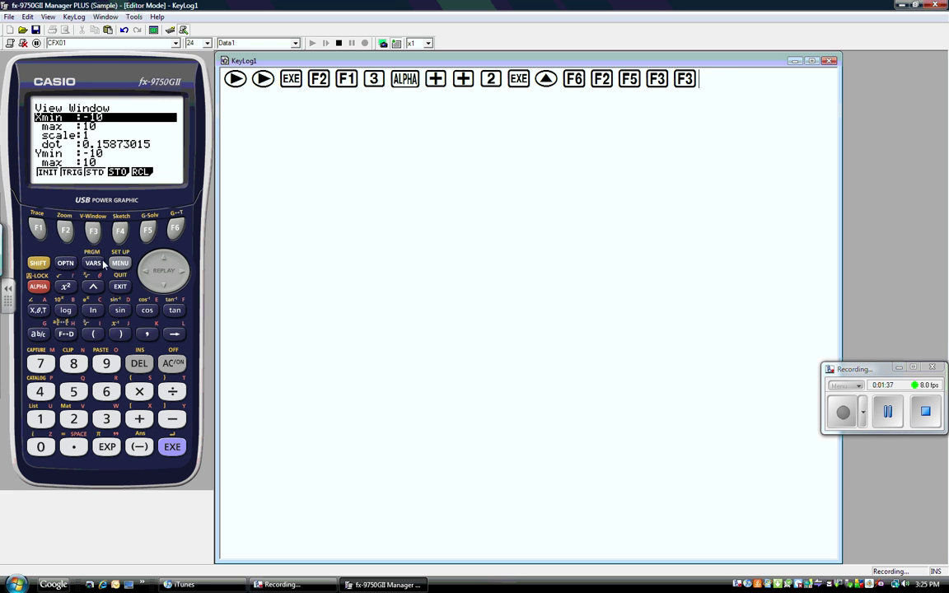
{"action": "left_click", "coordinate": [120, 287]}
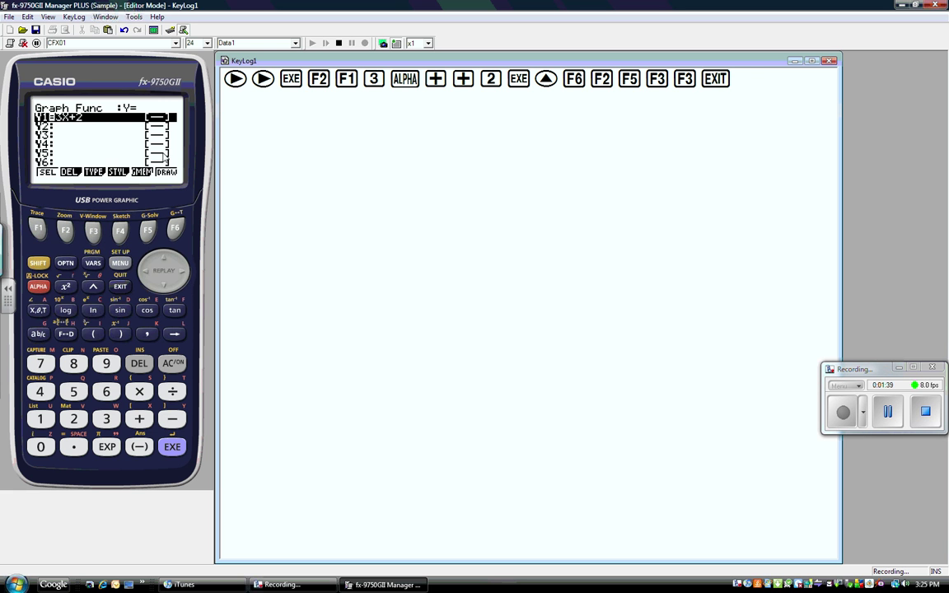
{"action": "left_click", "coordinate": [174, 231]}
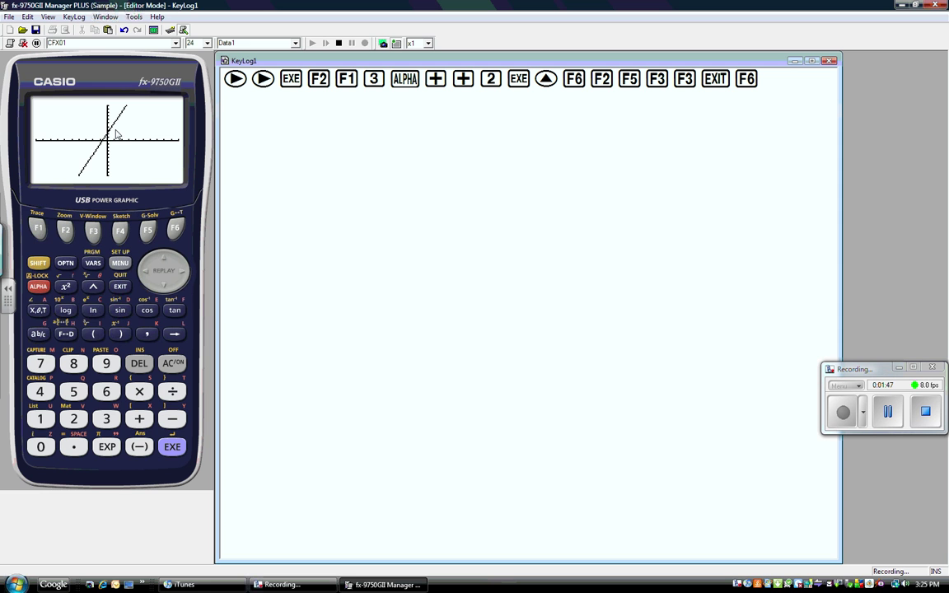
{"action": "left_click", "coordinate": [146, 231]}
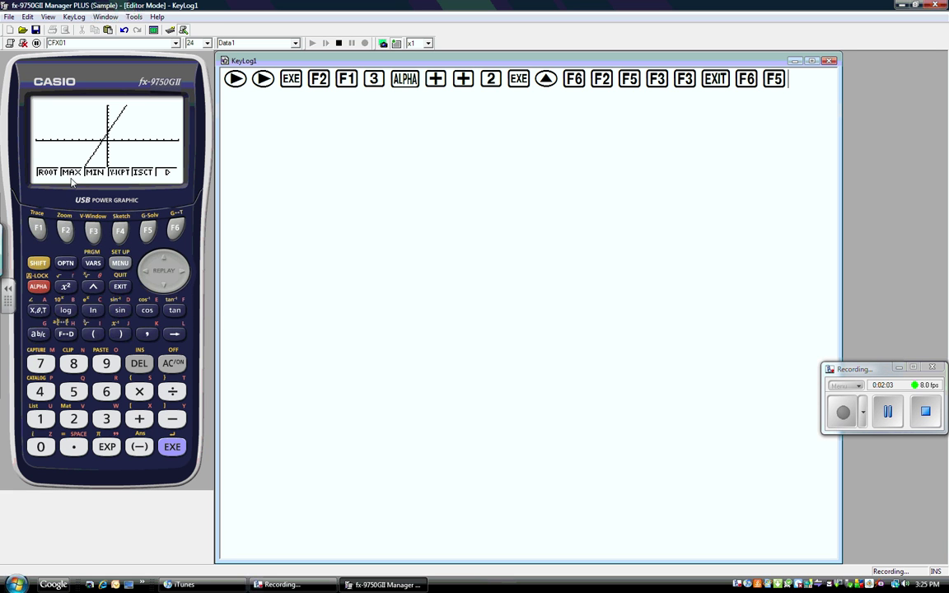
{"action": "left_click", "coordinate": [66, 230]}
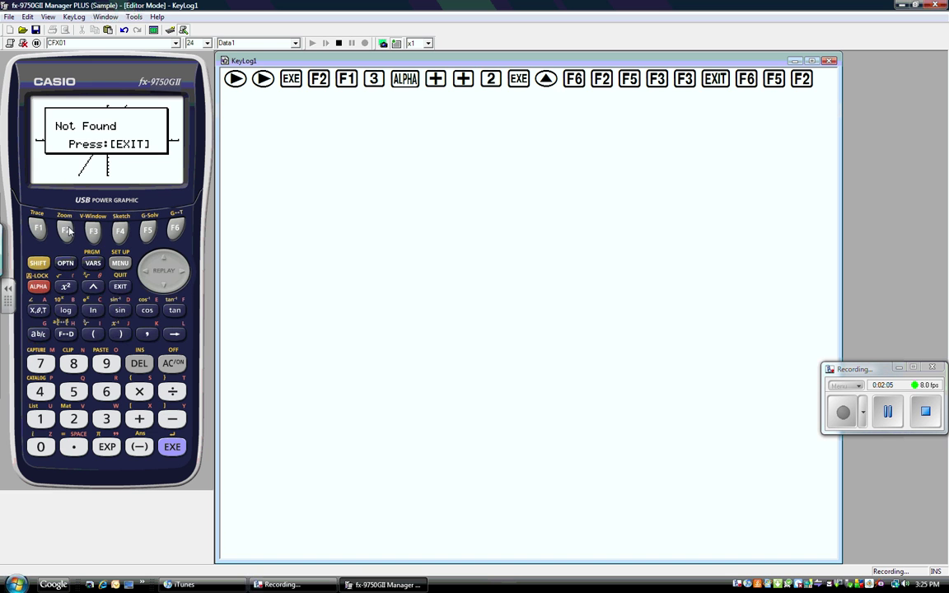
{"action": "left_click", "coordinate": [120, 286]}
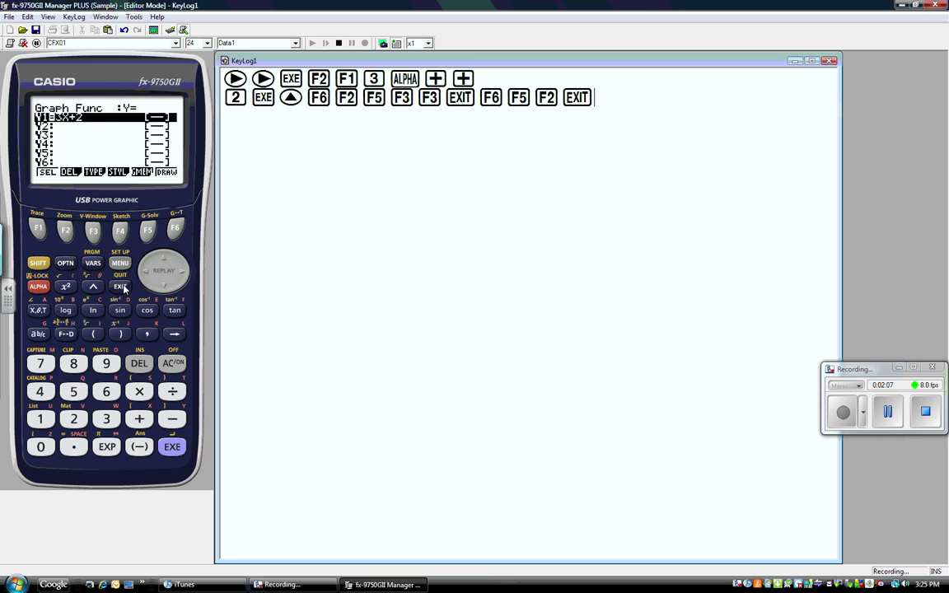
Step: Redraw Y1=3X+2 and find its G-Solv y-intercept at X=0, Y=2
{"action": "left_click", "coordinate": [172, 227]}
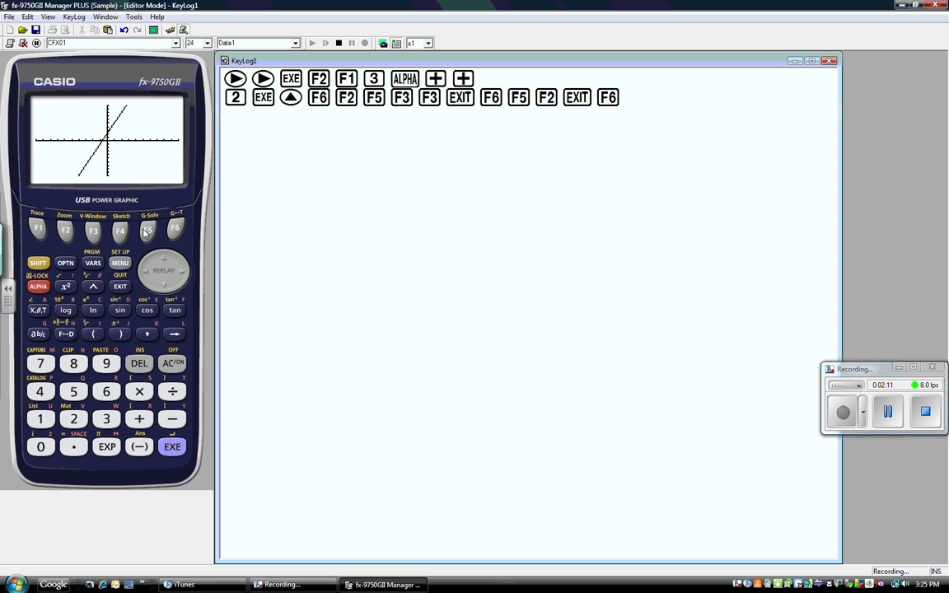
{"action": "left_click", "coordinate": [146, 231]}
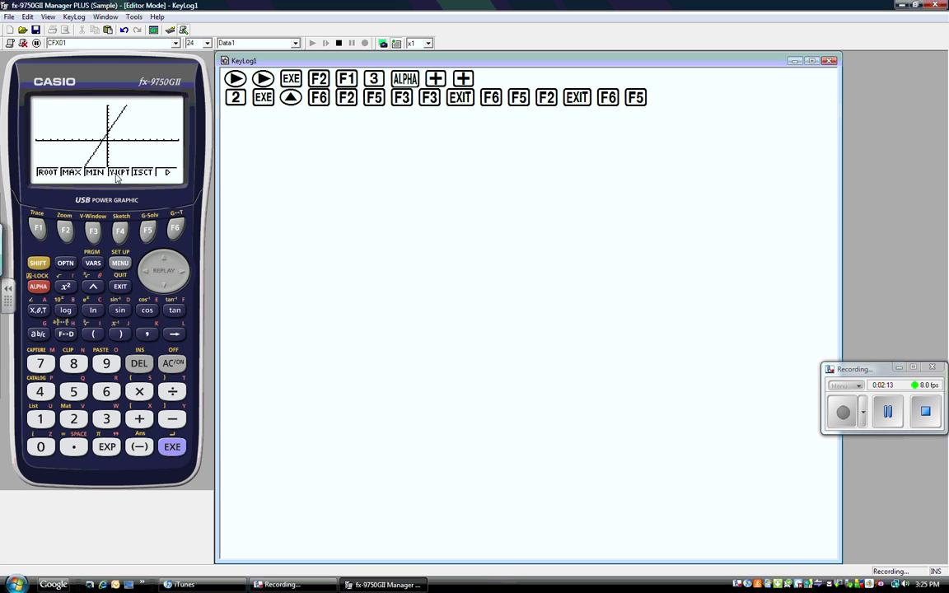
{"action": "left_click", "coordinate": [119, 230]}
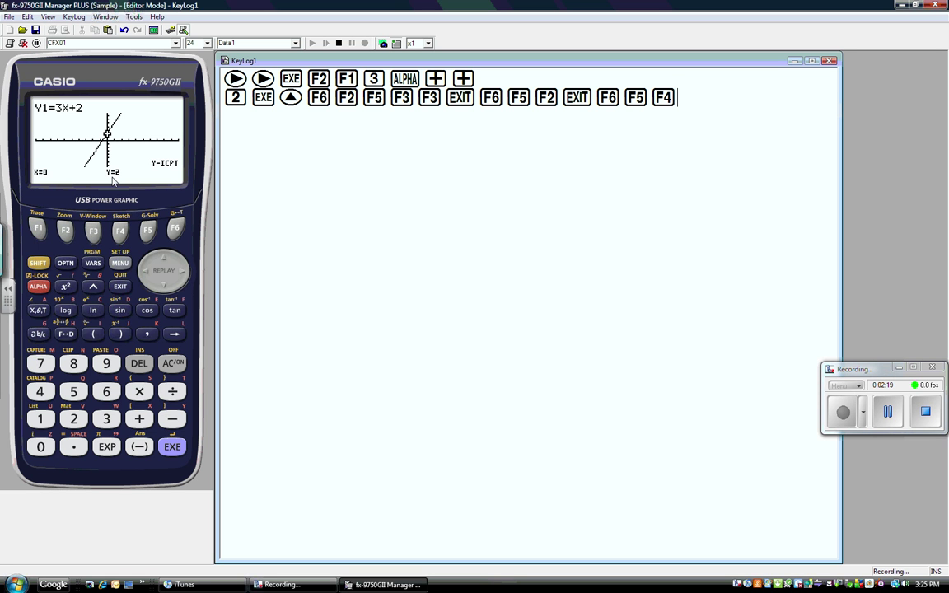
{"action": "left_click", "coordinate": [146, 231]}
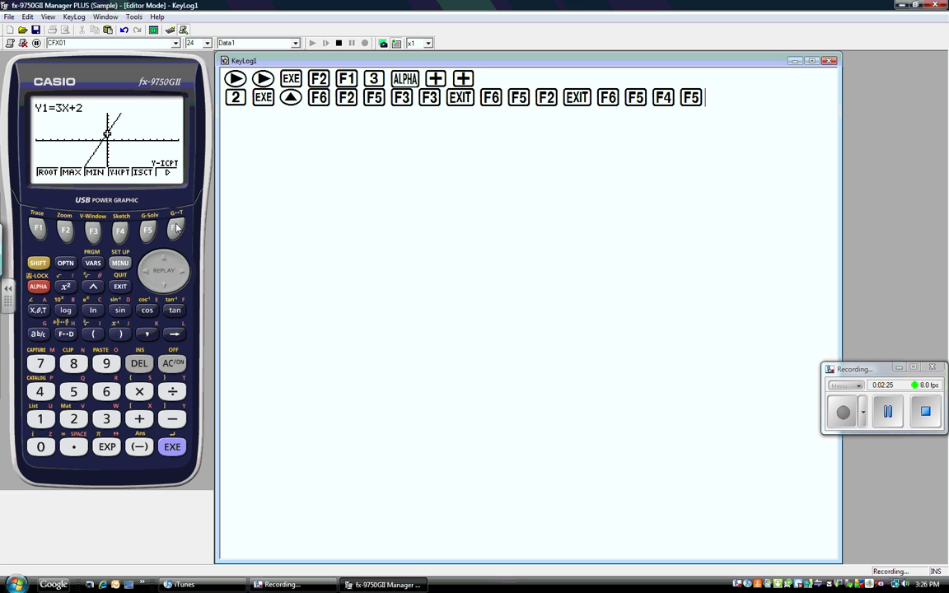
Step: Use G-Solv X-CAL with Y=8 on Y1=3X+2, giving X=2
{"action": "left_click", "coordinate": [174, 229]}
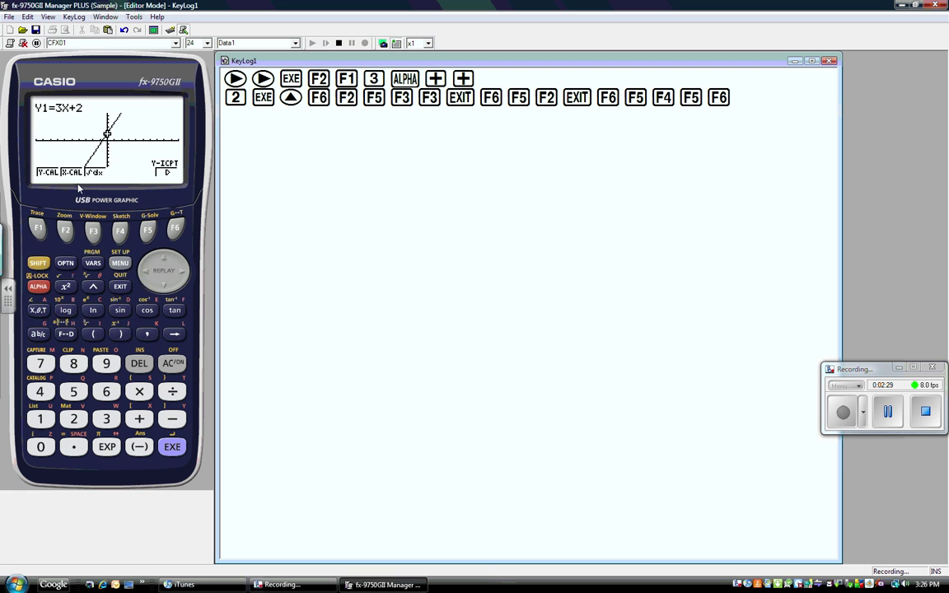
{"action": "left_click", "coordinate": [65, 228]}
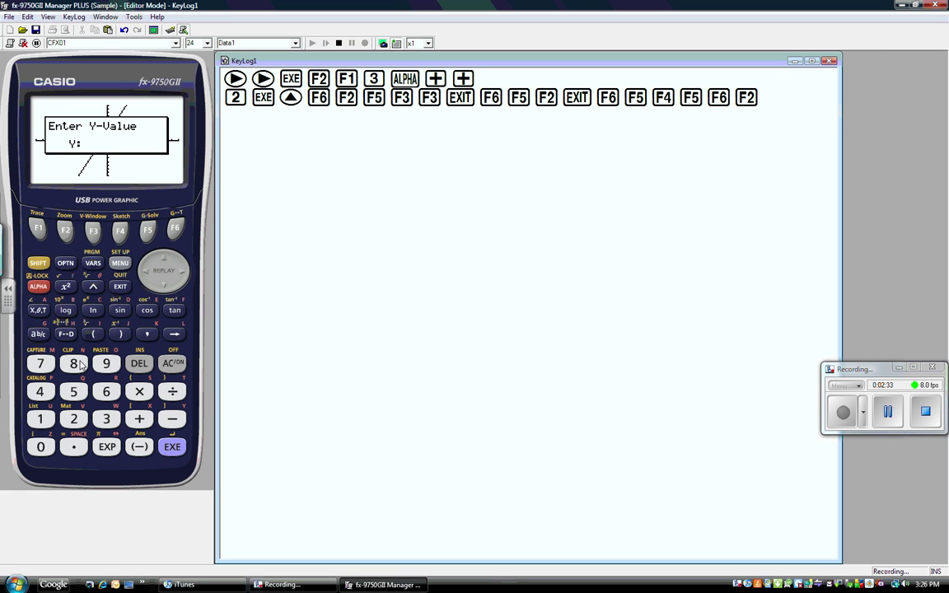
{"action": "left_click", "coordinate": [73, 363]}
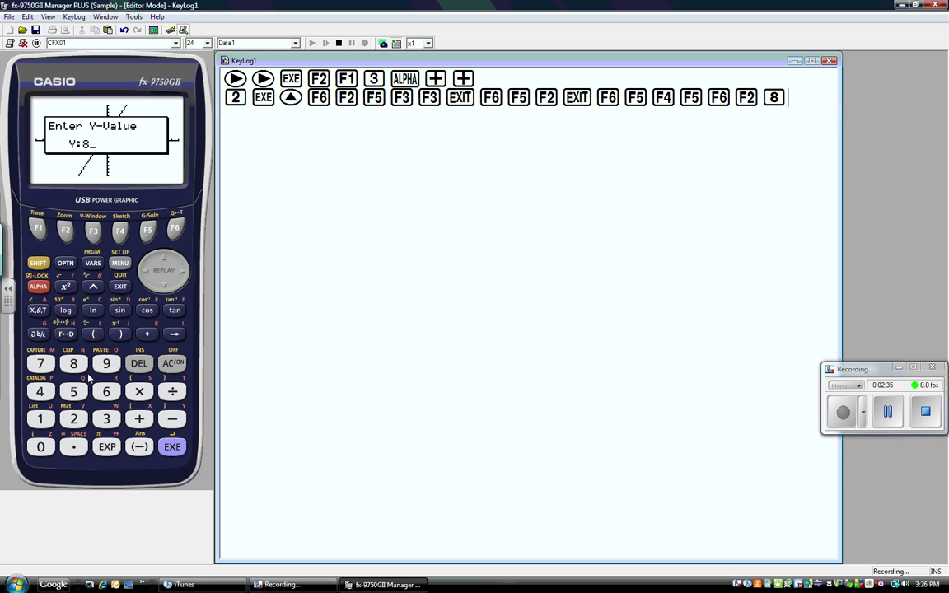
{"action": "left_click", "coordinate": [176, 450]}
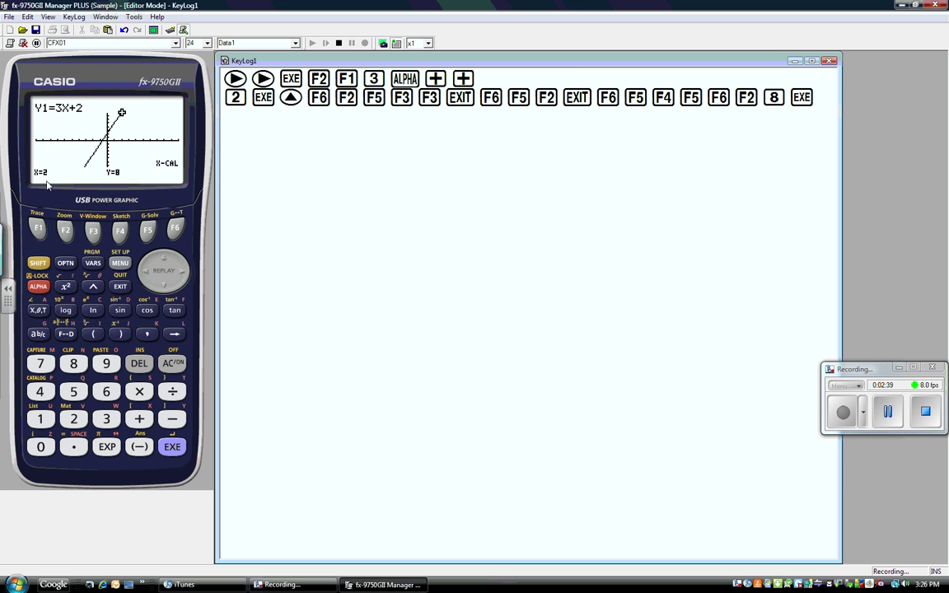
{"action": "left_click", "coordinate": [148, 231]}
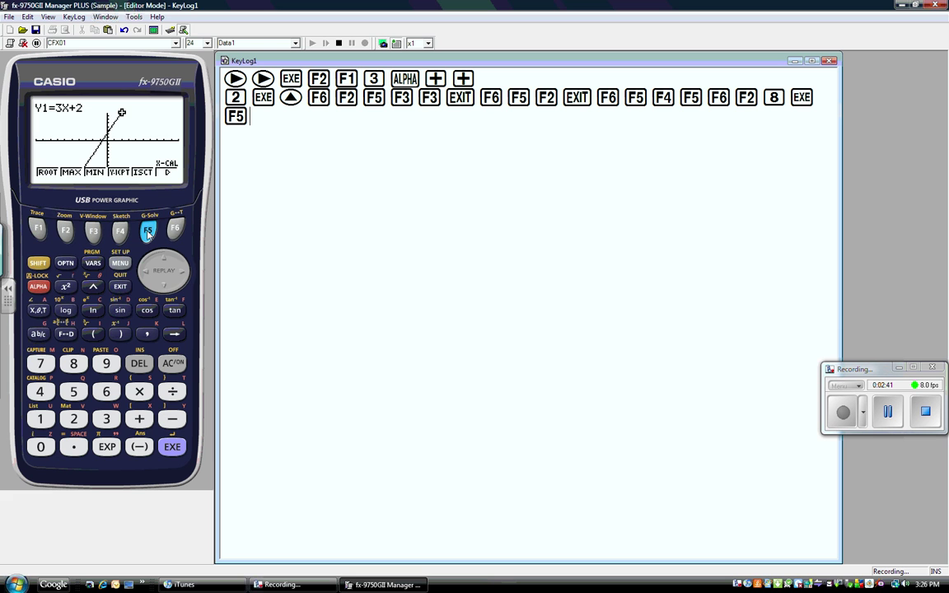
Step: Run X-CAL for Y=126, get Not Found, and dismiss the message
{"action": "left_click", "coordinate": [175, 229]}
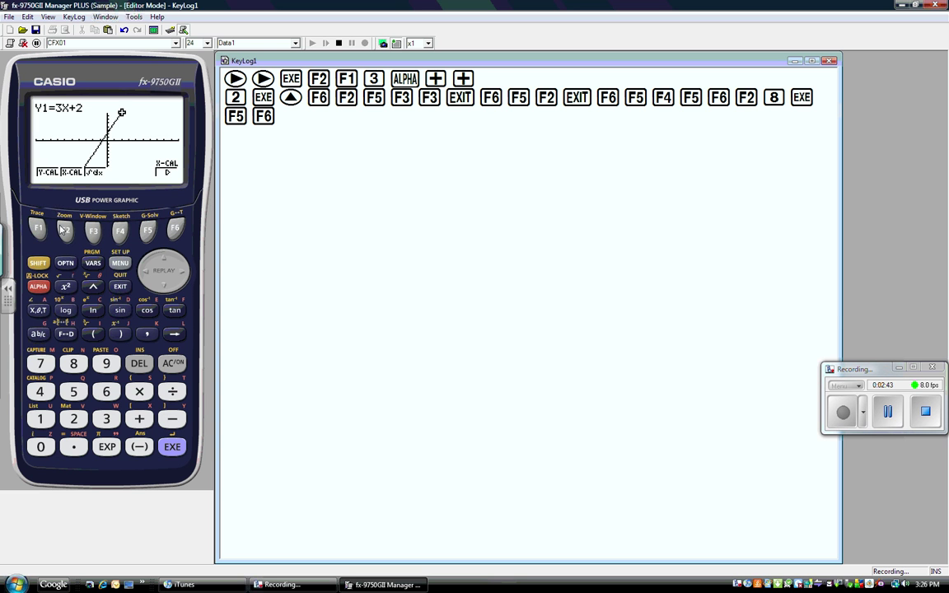
{"action": "left_click", "coordinate": [64, 230]}
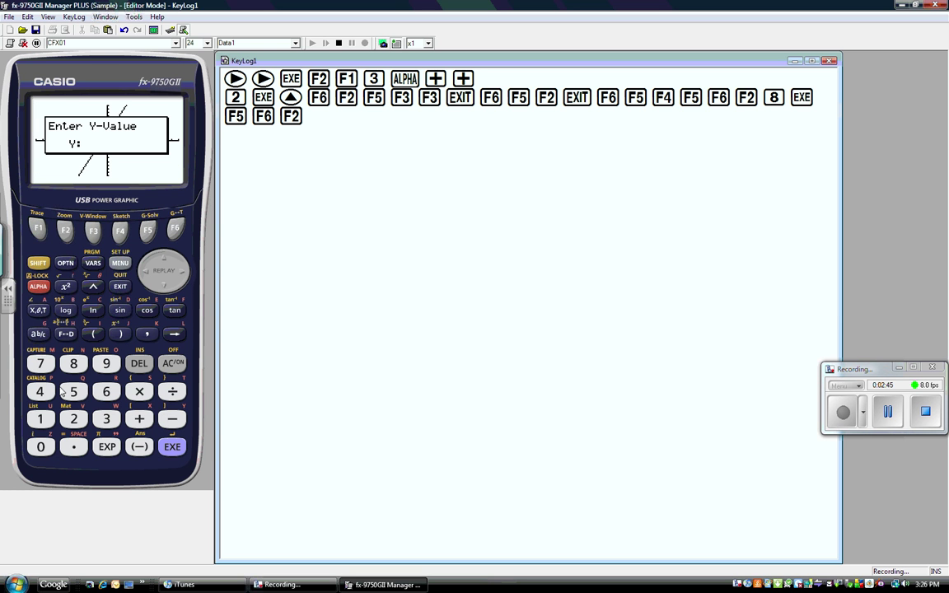
{"action": "left_click", "coordinate": [40, 419]}
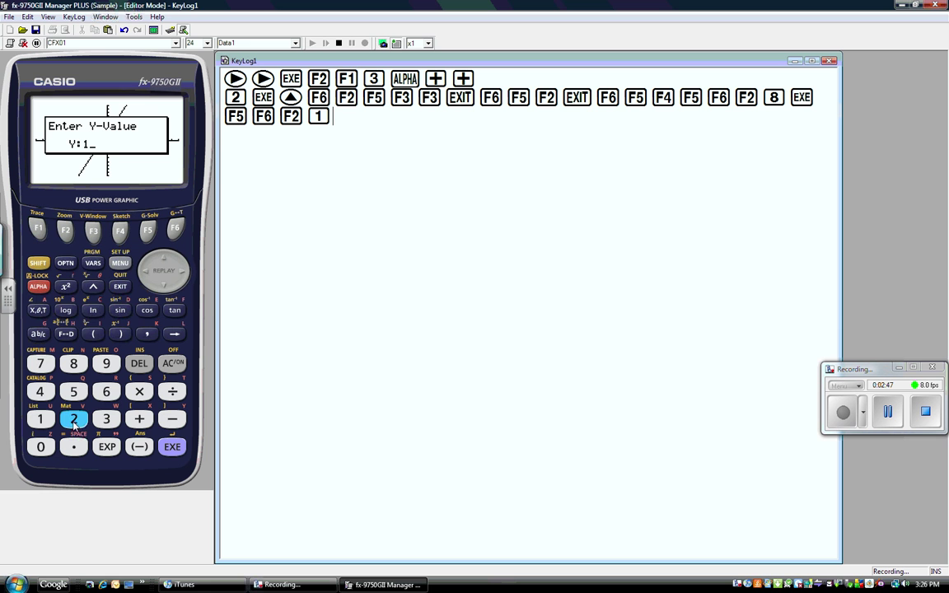
{"action": "left_click", "coordinate": [73, 420]}
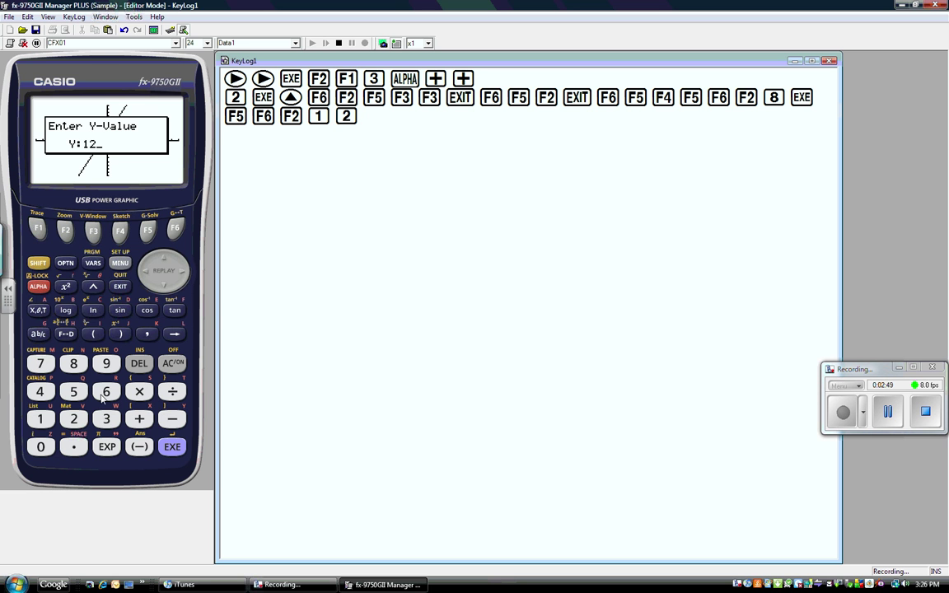
{"action": "left_click", "coordinate": [106, 392]}
{"action": "left_click", "coordinate": [172, 448]}
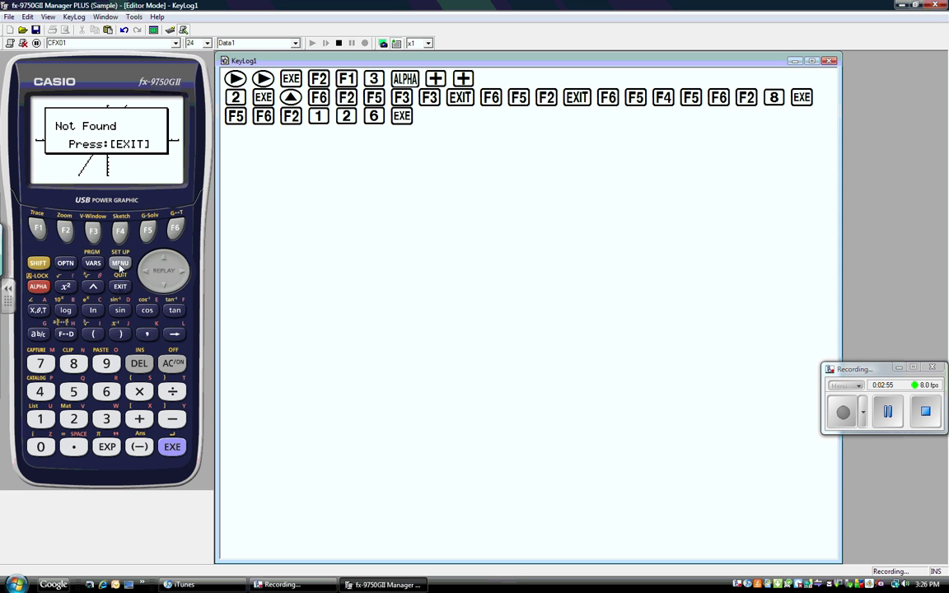
{"action": "key", "text": "Escape"}
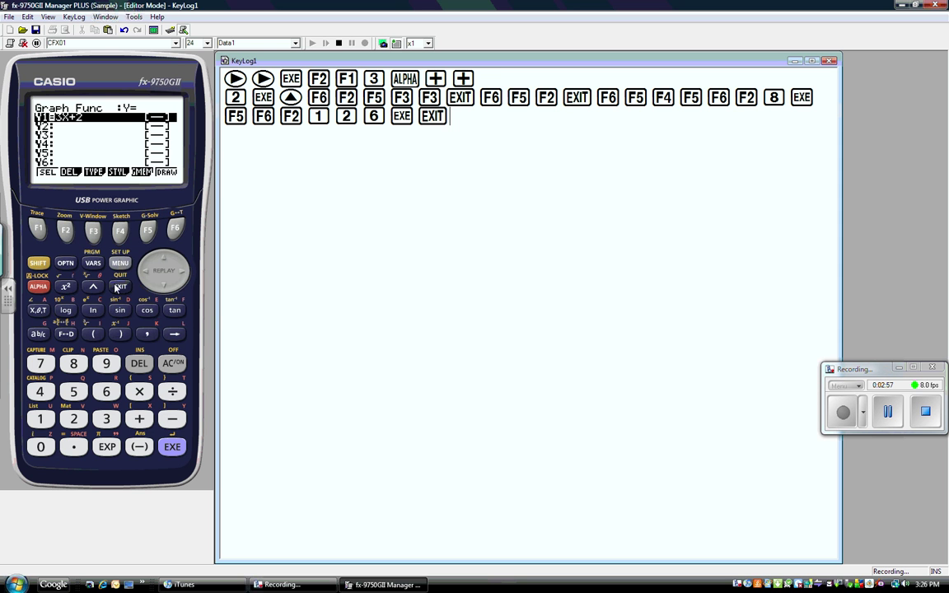
Step: Redraw Y1=3X+2, then exit to the function list and the main menu
{"action": "left_click", "coordinate": [175, 224]}
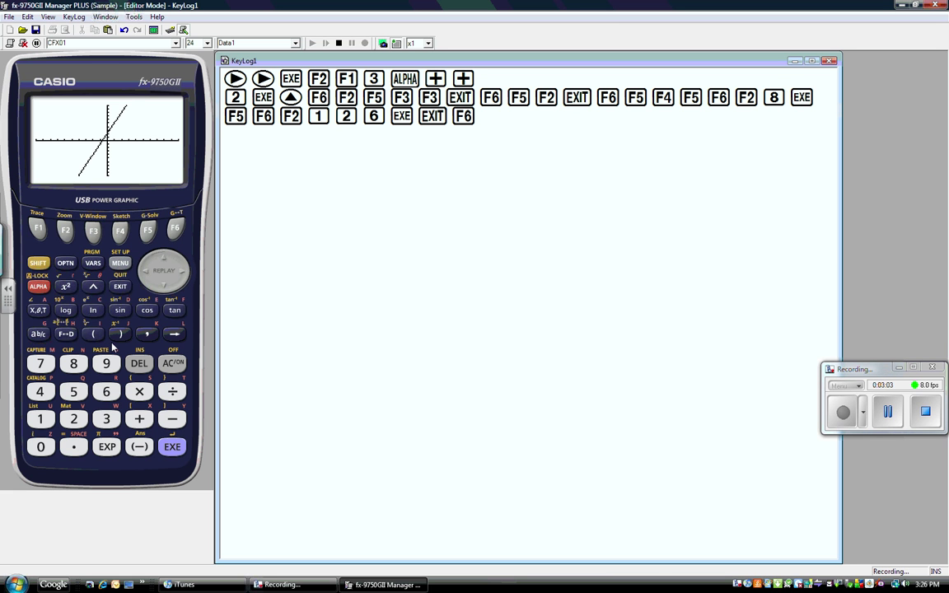
{"action": "left_click", "coordinate": [122, 287]}
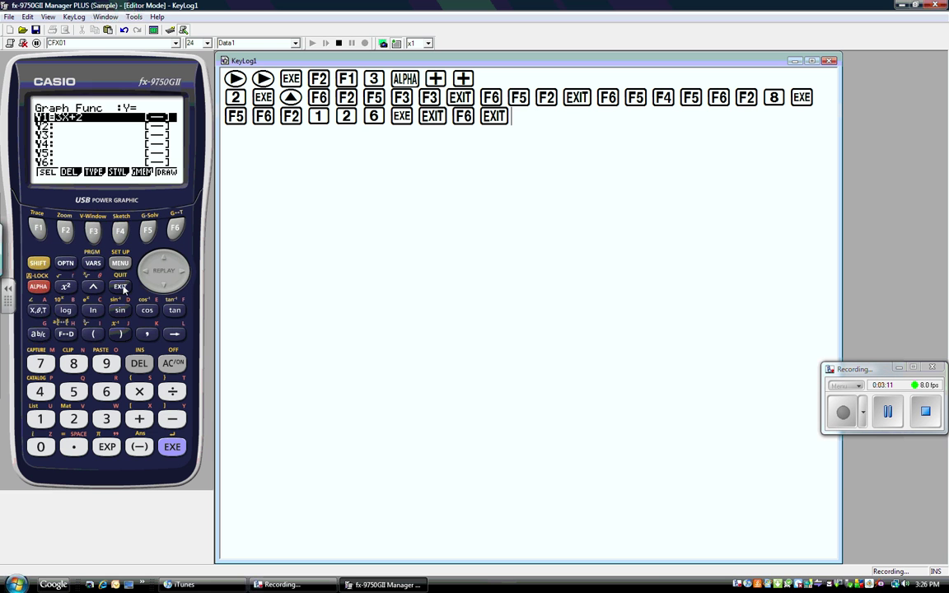
{"action": "left_click", "coordinate": [121, 264]}
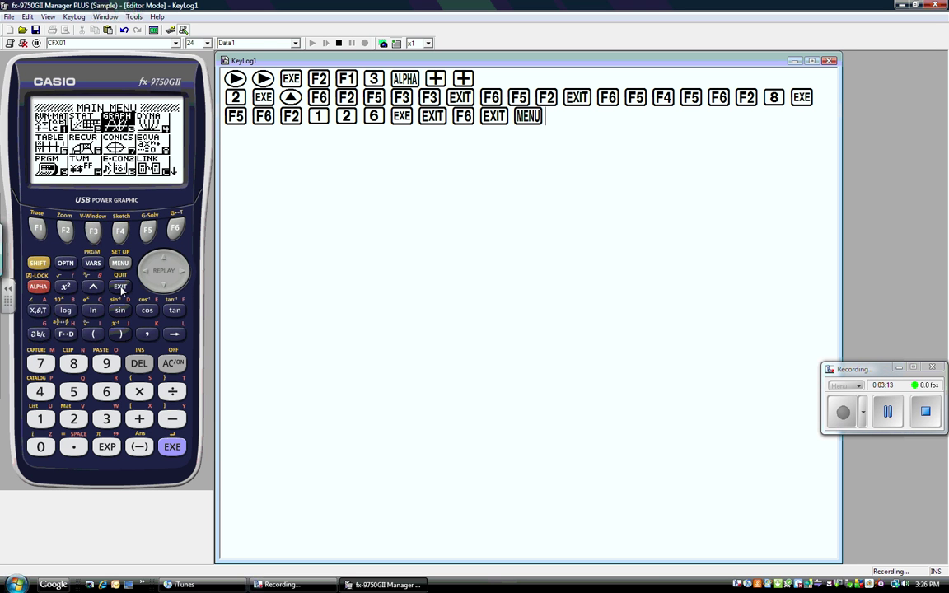